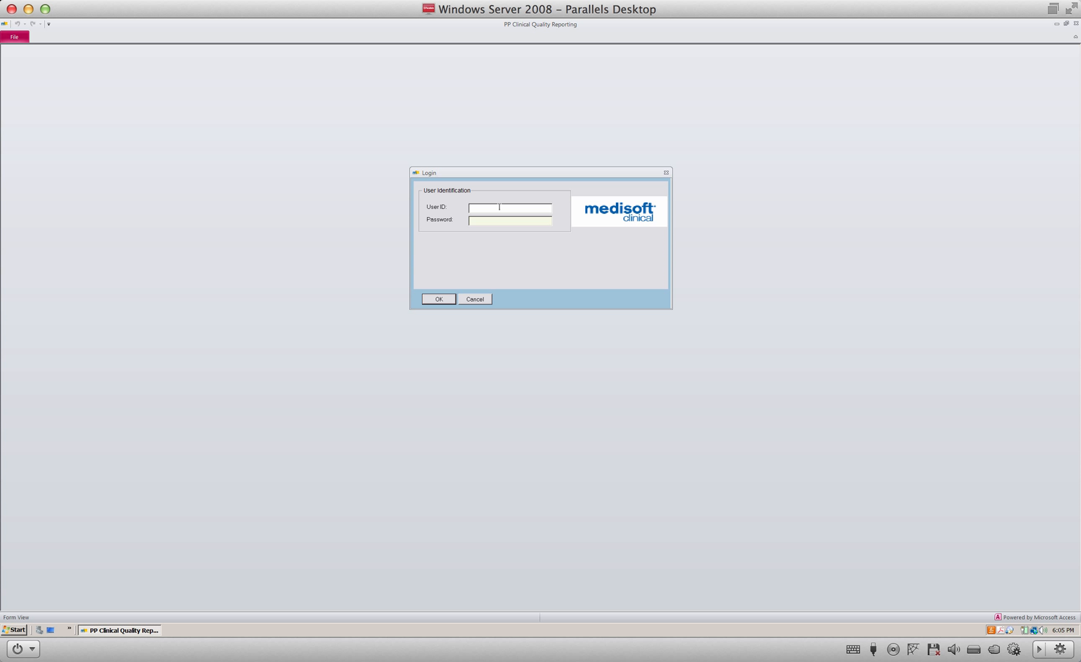
Step: Enter the login credentials and submit to reach the Clinical Quality Reporting measure list
left_click(500, 207)
type("p")
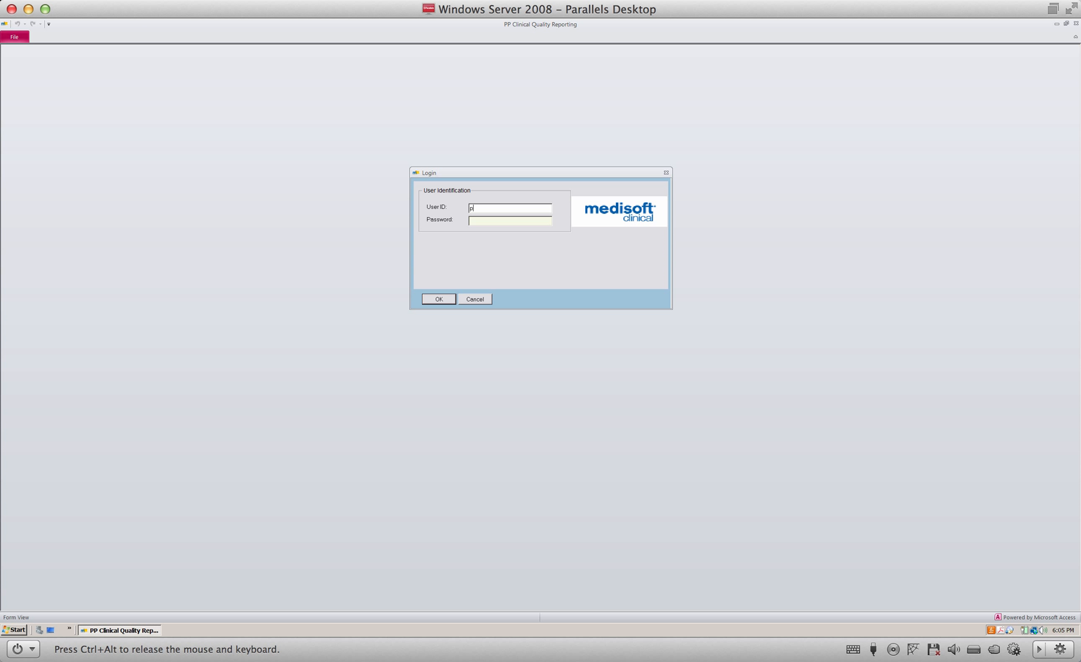
type("msi")
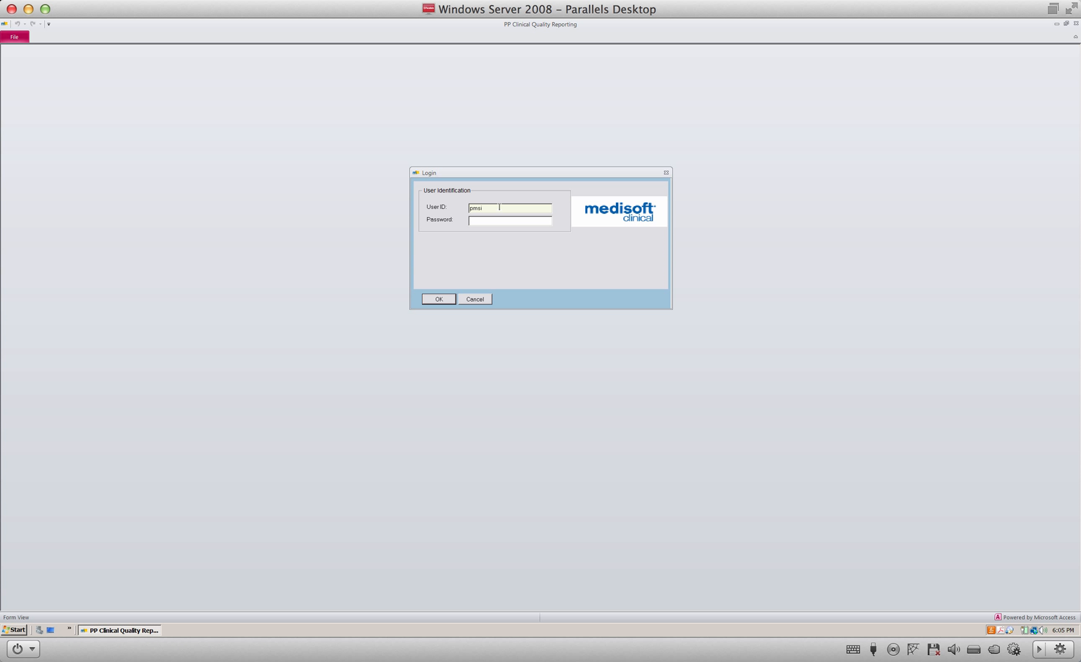
type("****")
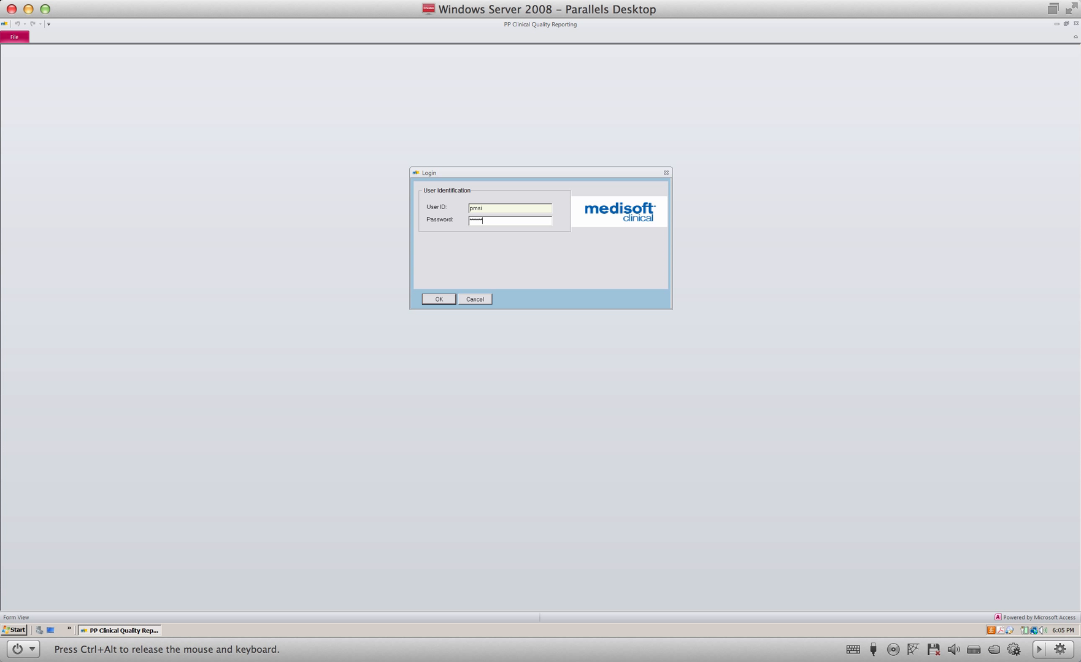
left_click(440, 300)
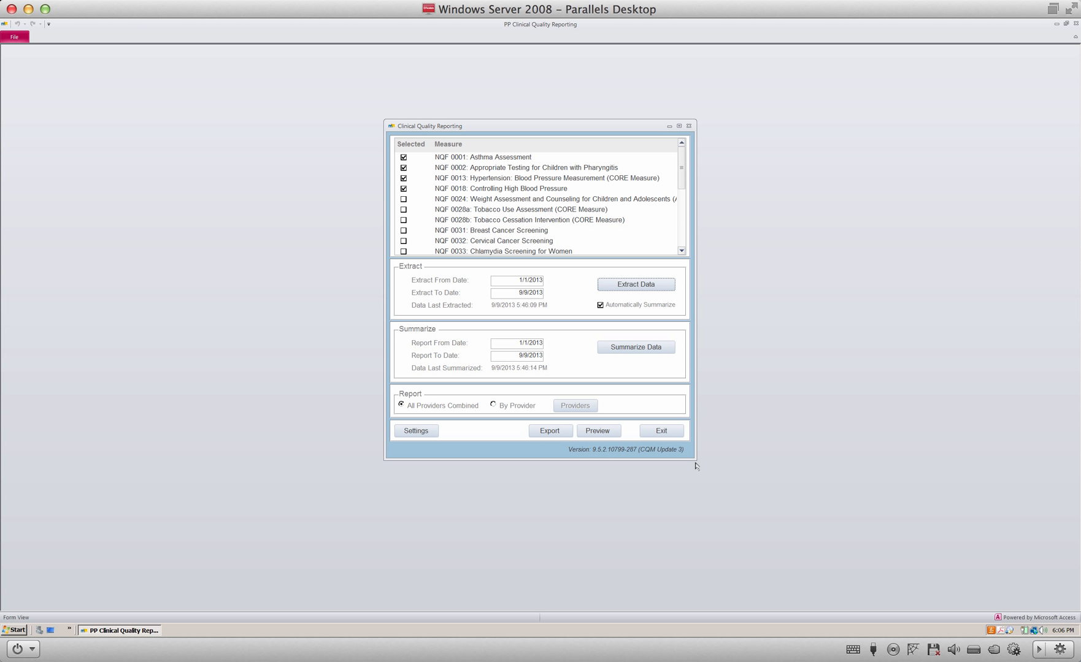
Step: Enlarge the Clinical Quality Reporting window wider and taller to show full measure names and more measures
left_click_drag(695, 459, 736, 542)
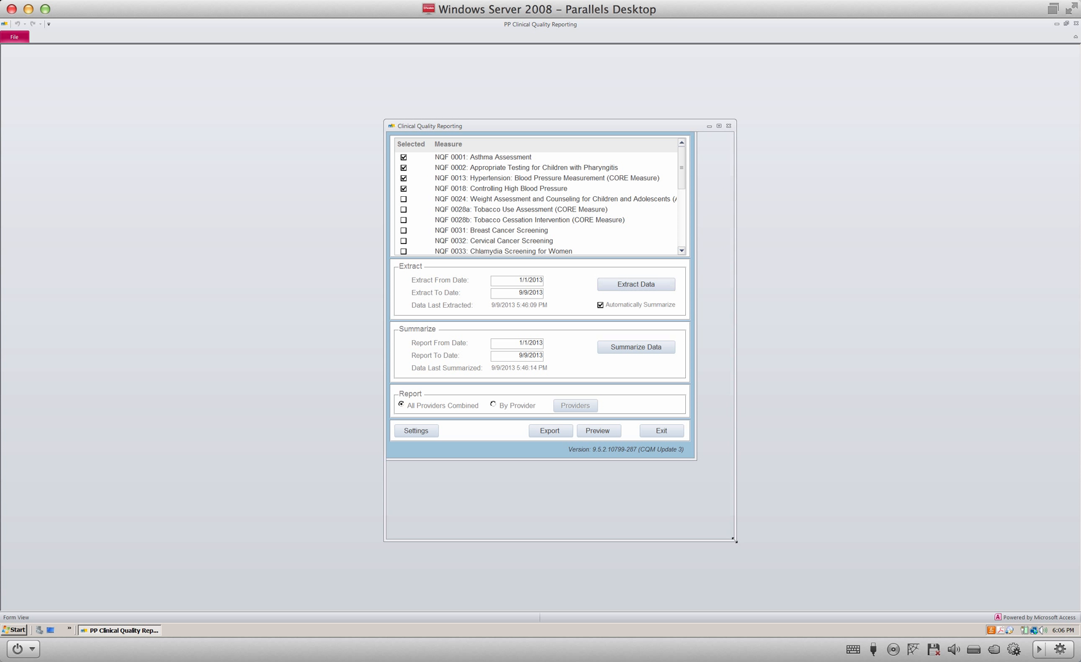
left_click_drag(736, 373, 825, 375)
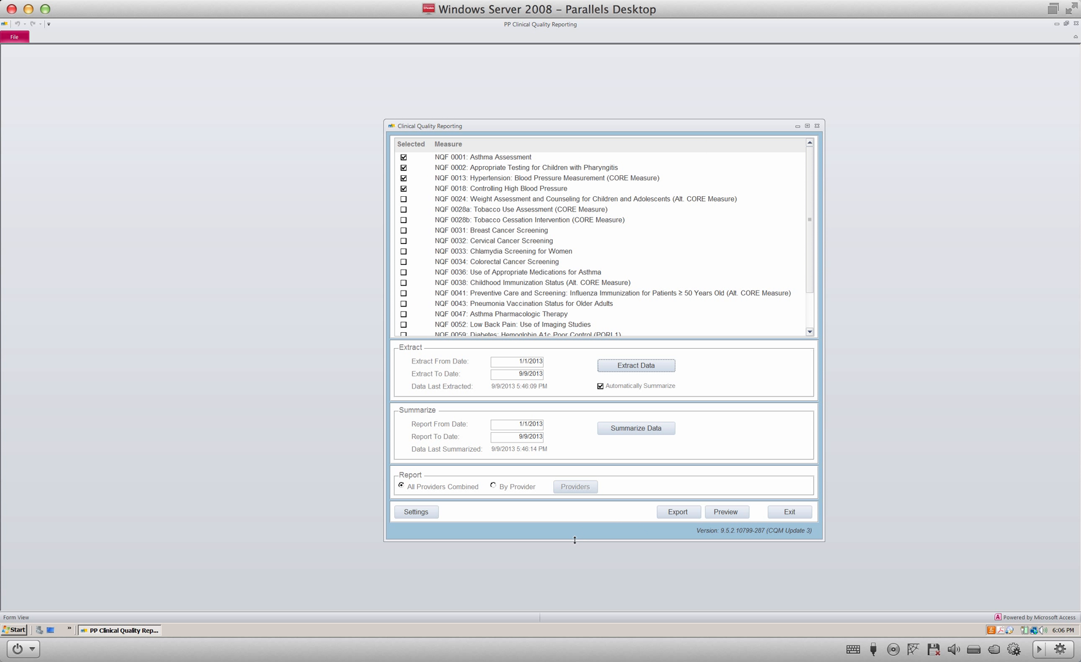
left_click_drag(574, 540, 575, 586)
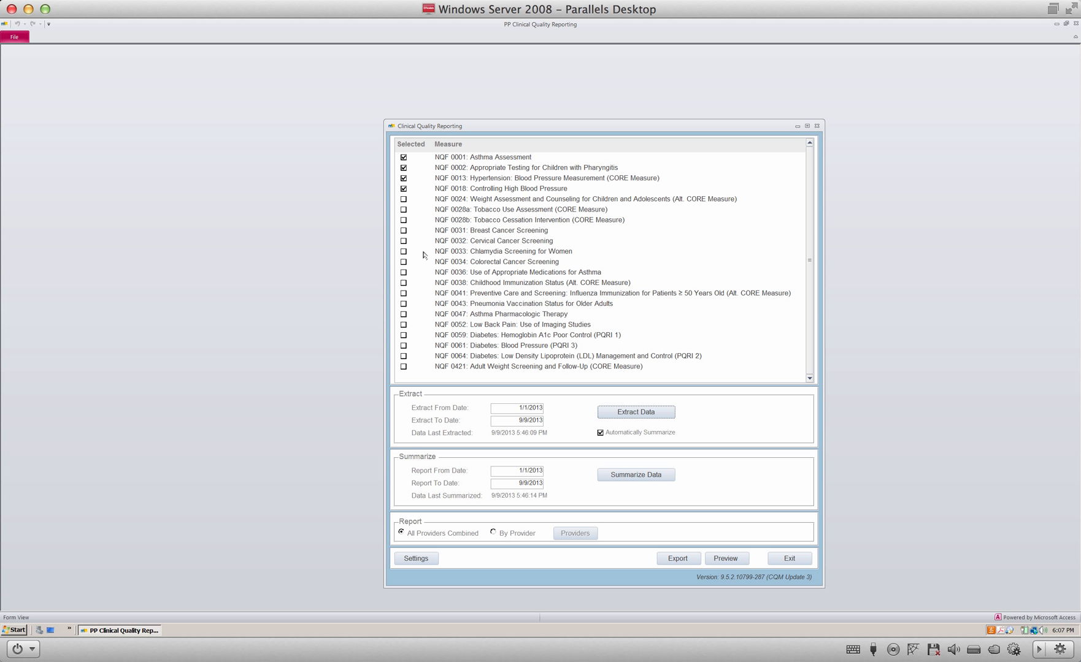
Step: Tick NQF 0024 Weight Assessment and Counseling for Children and Adolescents as a fifth selected measure
left_click(404, 199)
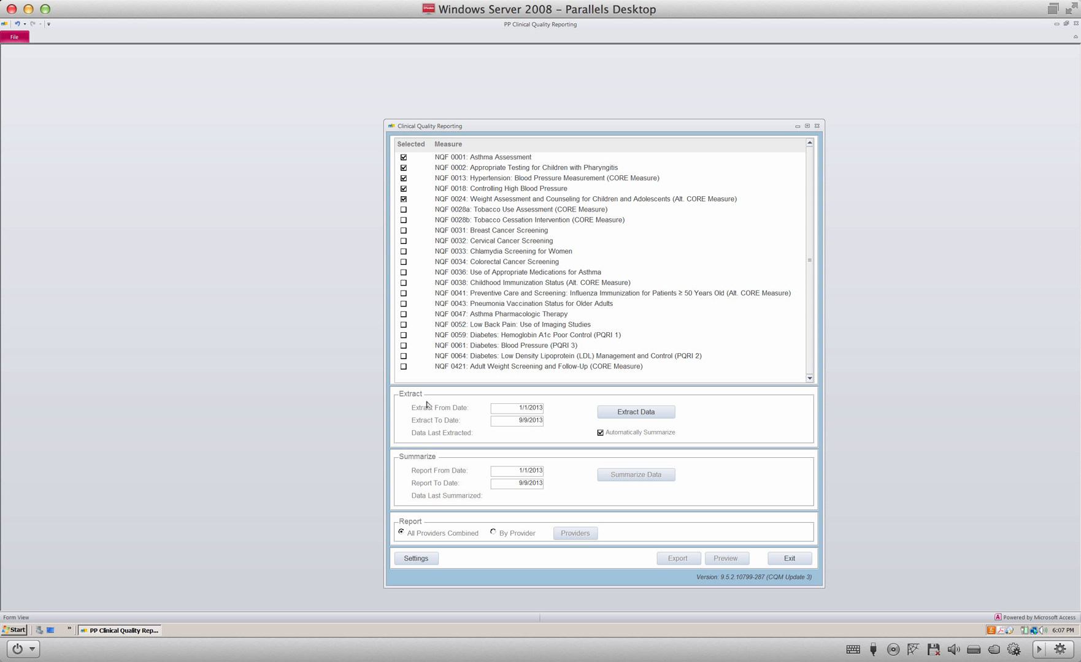
left_click(539, 422)
left_click(549, 421)
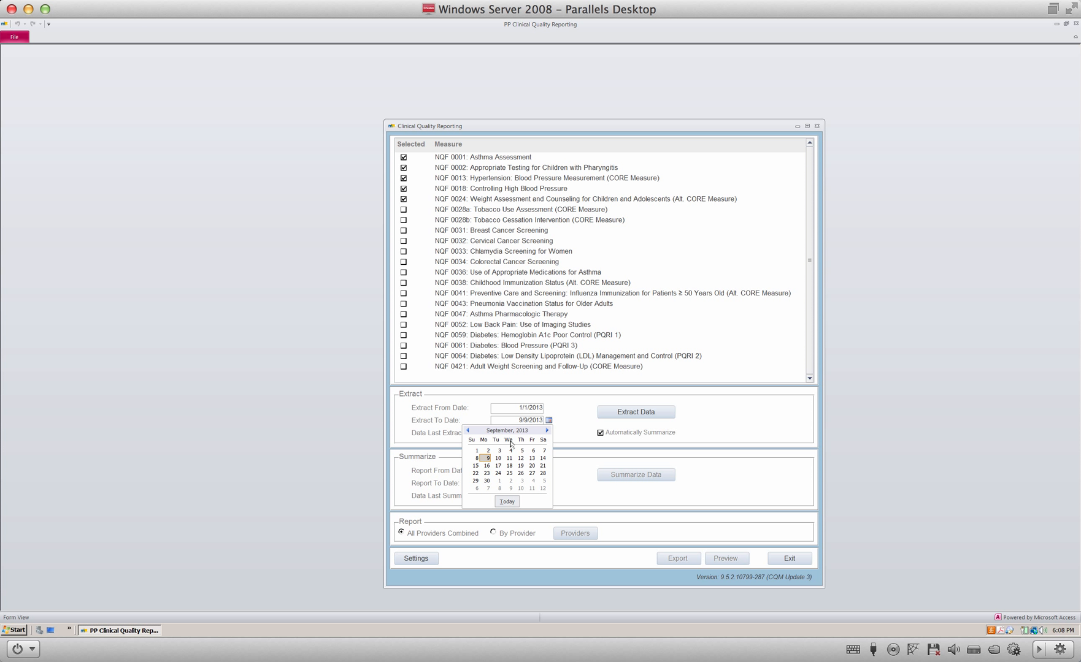
left_click(583, 421)
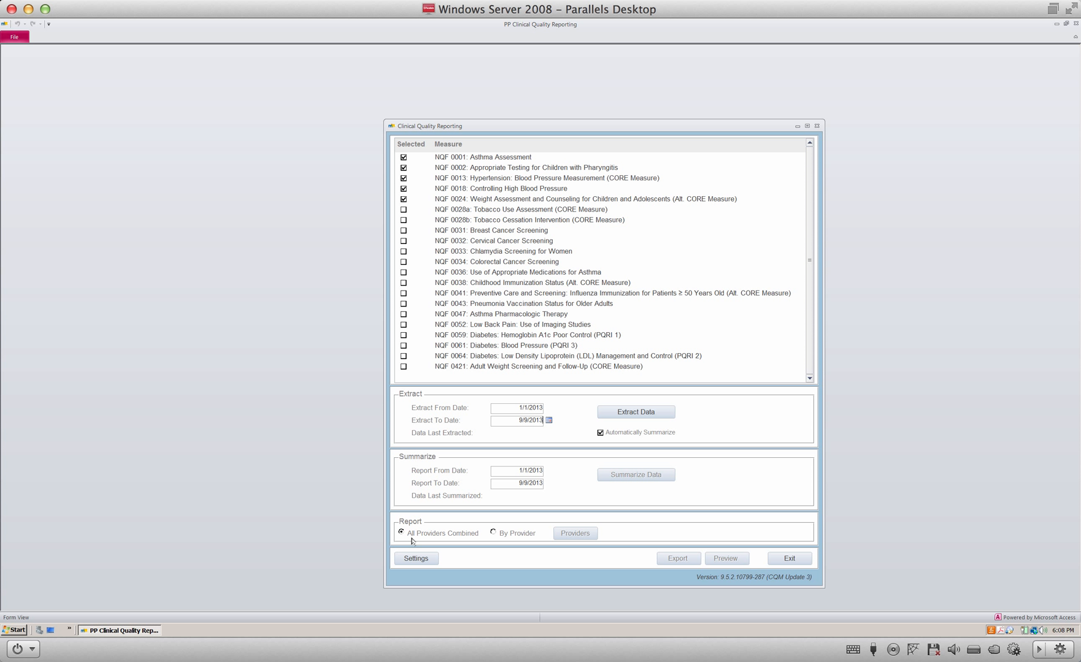
Step: Switch reporting to By Provider and confirm one provider is chosen in the provider list
left_click(494, 533)
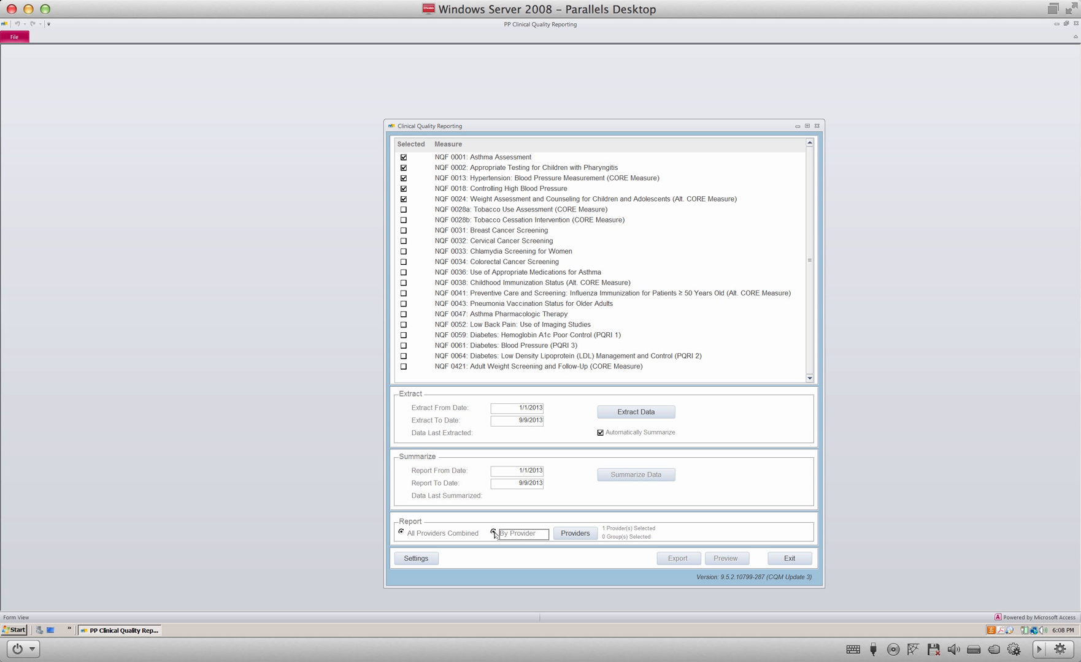
left_click(574, 533)
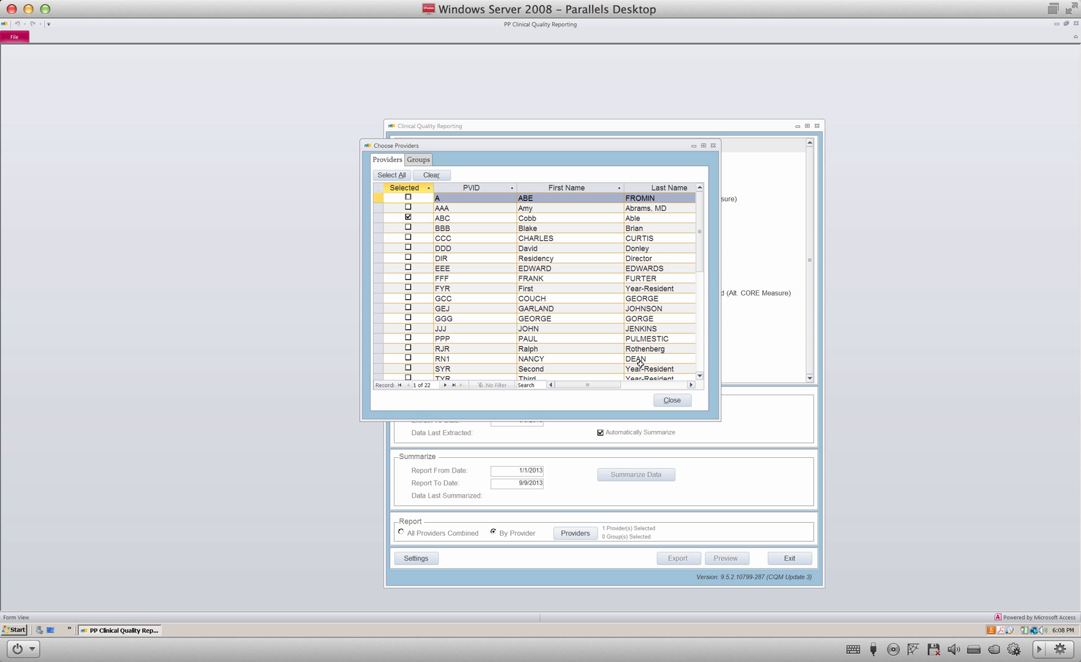
left_click(660, 402)
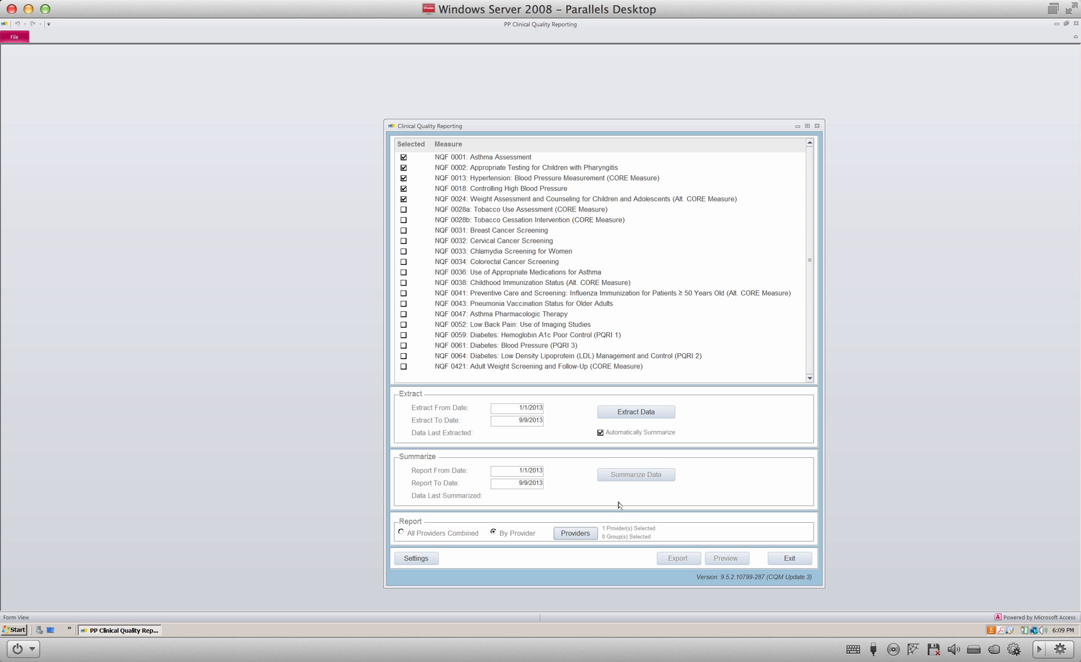
Step: Extract and summarize the 1/1/2013–9/9/2013 data reusing existing tables, then close the Log Viewer
left_click(639, 413)
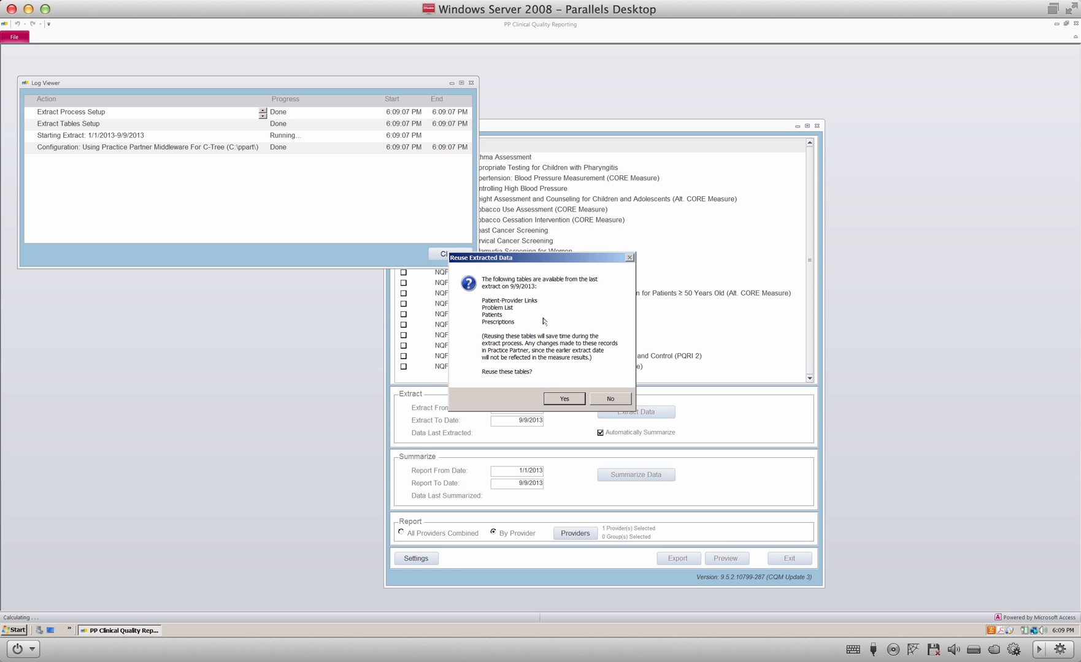
left_click(564, 399)
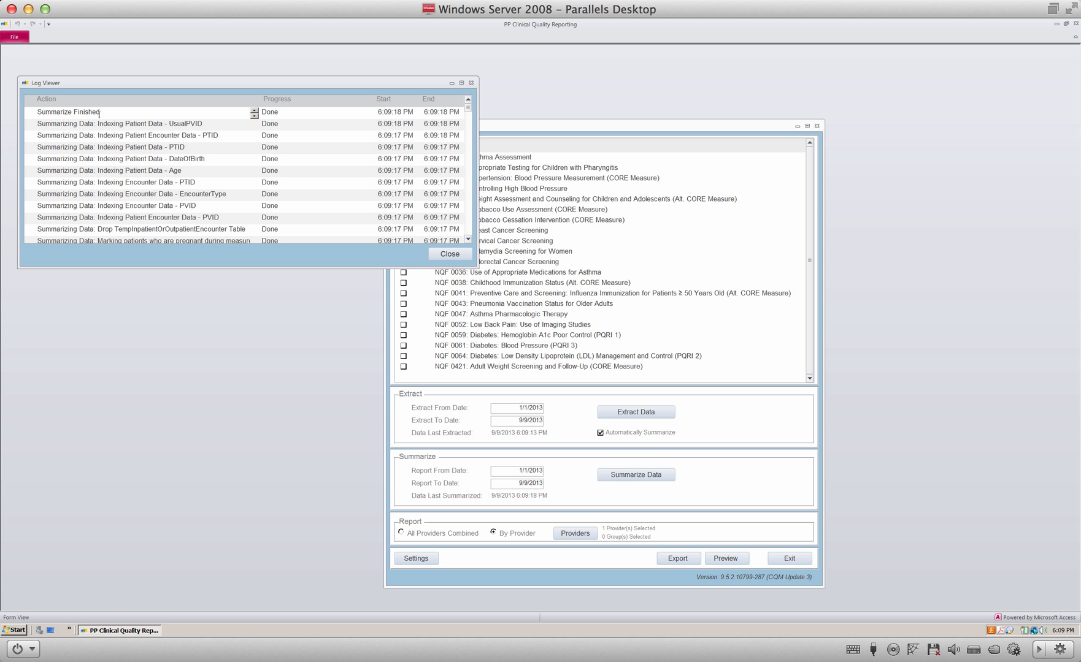
left_click(451, 254)
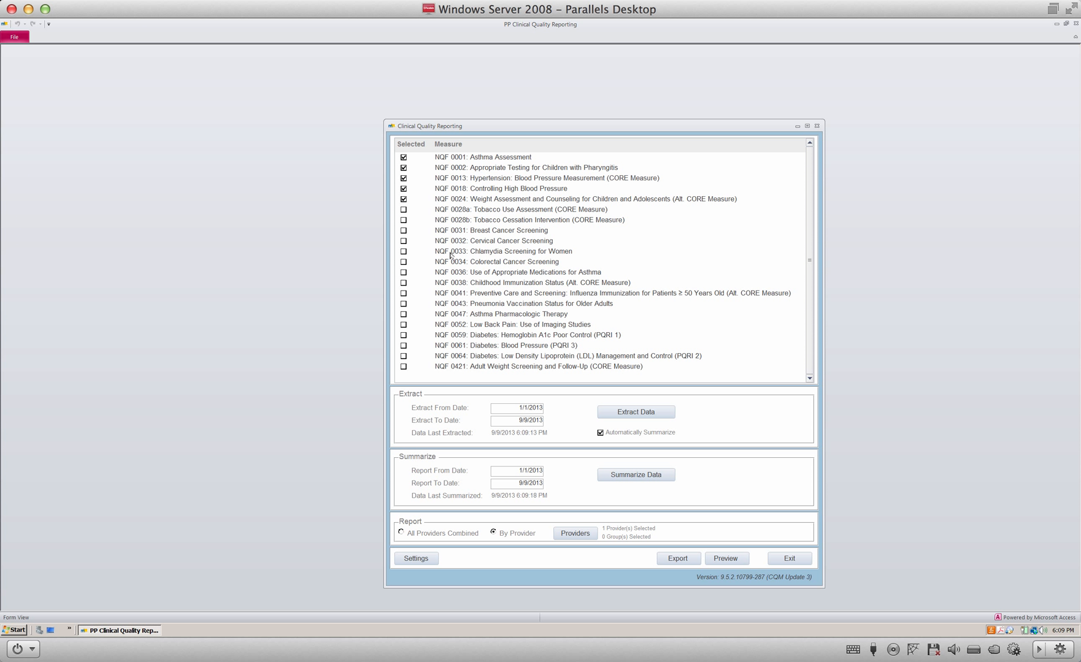
Step: Choose PDF as the export format for the quality measures report
left_click(673, 560)
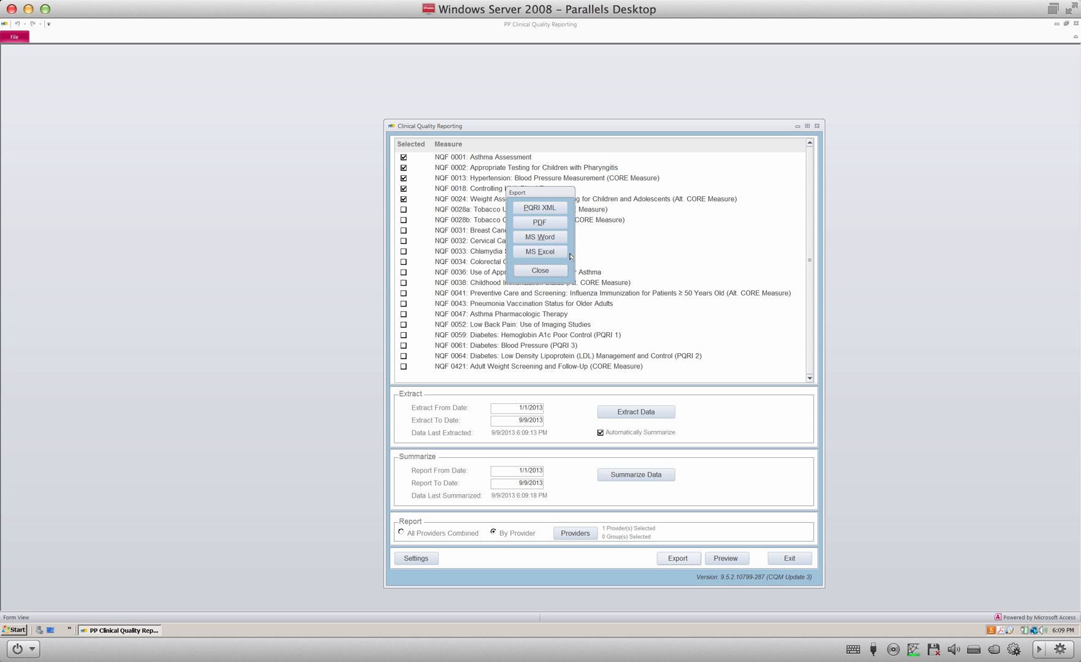
left_click(548, 225)
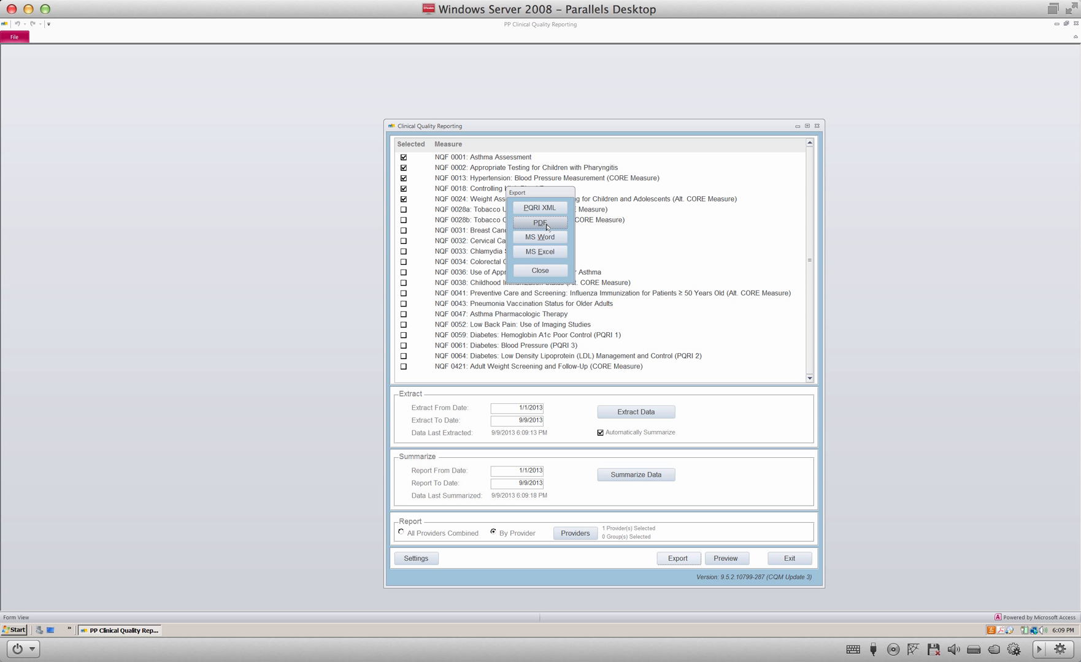
Step: Pick PDF in the Export box and move the File Save dialog over the form
left_click(544, 225)
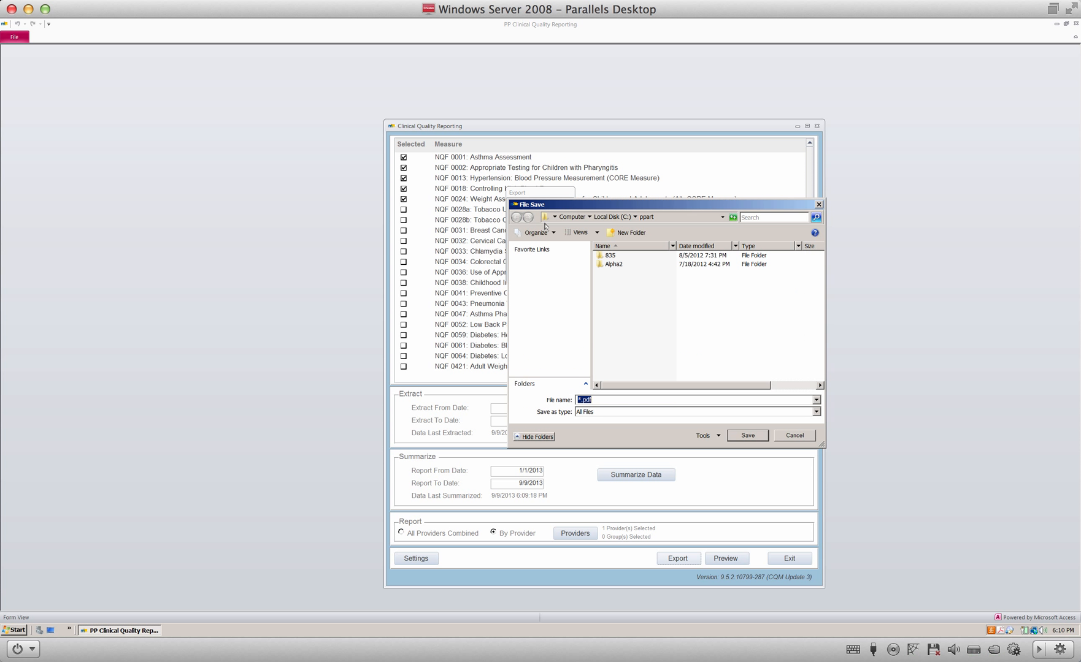
left_click_drag(551, 208, 426, 194)
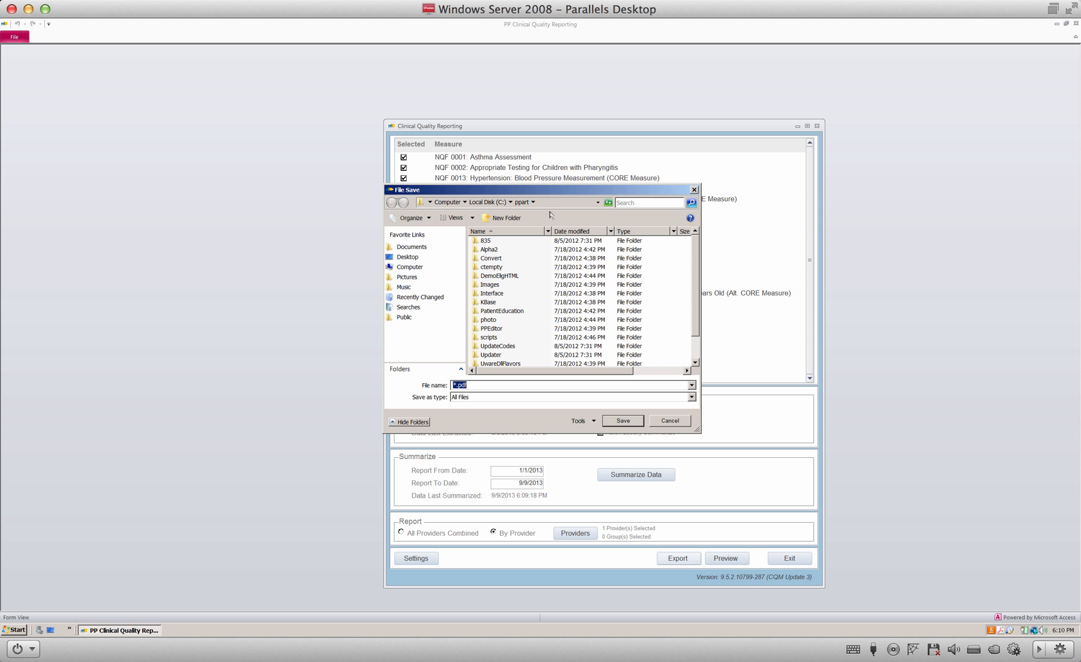
Step: Browse the C:\ppart path, then set the save location to the Desktop where CQM_1 sits
left_click(510, 202)
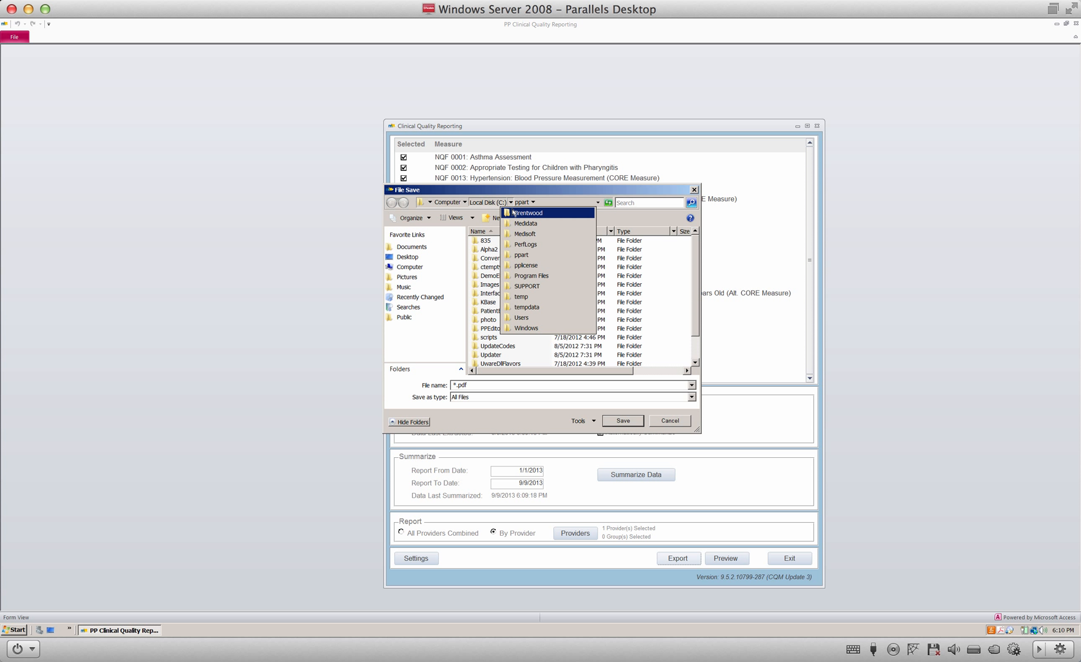
left_click(534, 203)
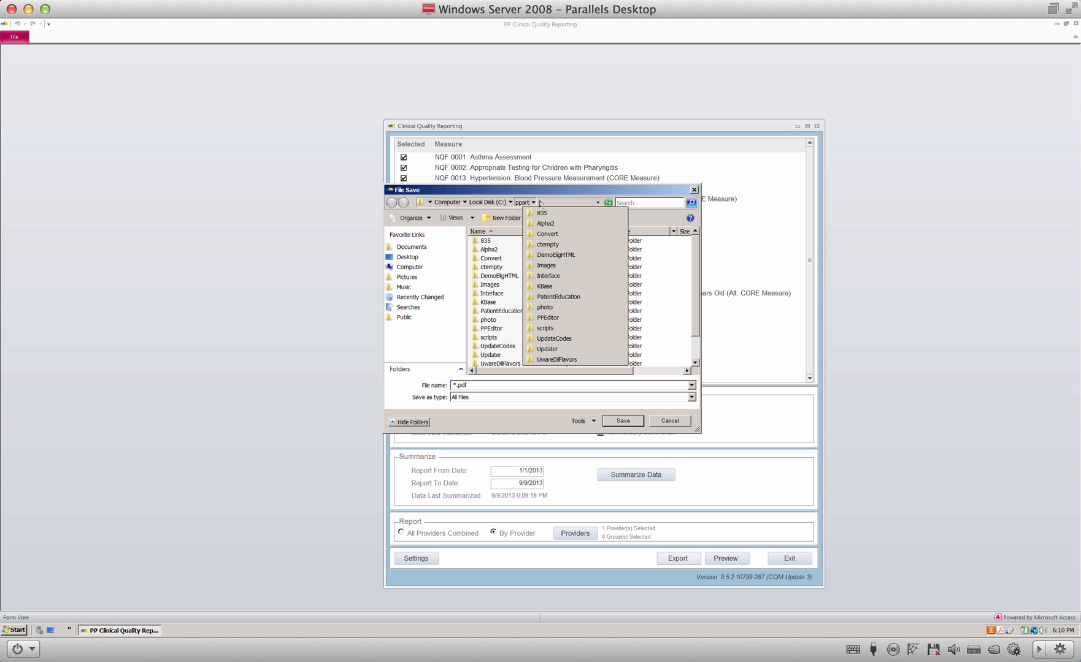
left_click(541, 202)
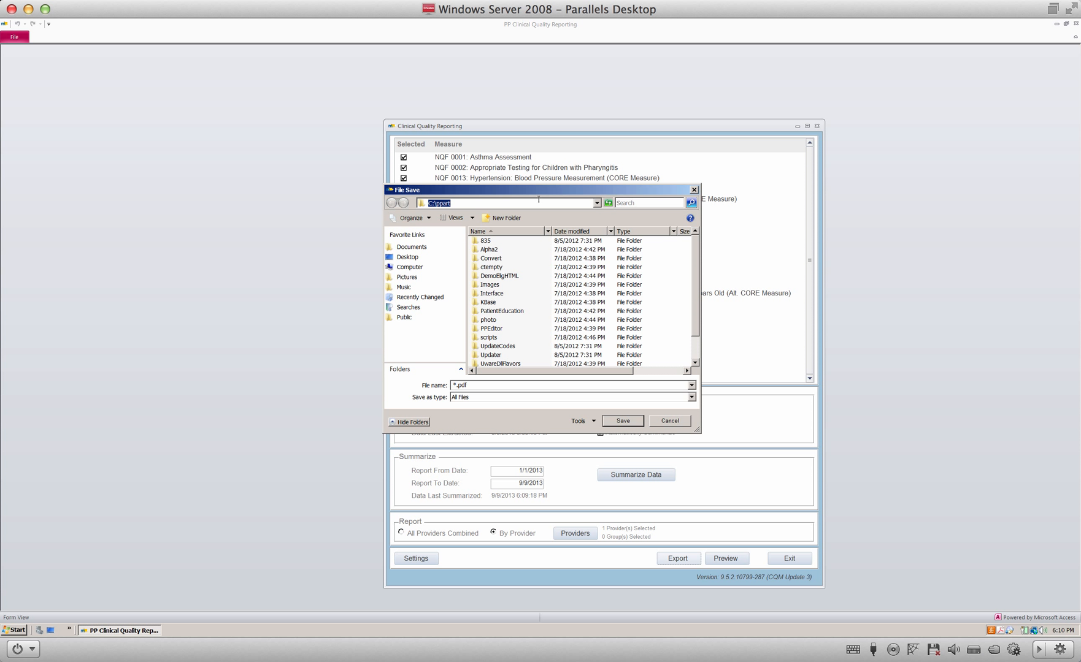
left_click(410, 259)
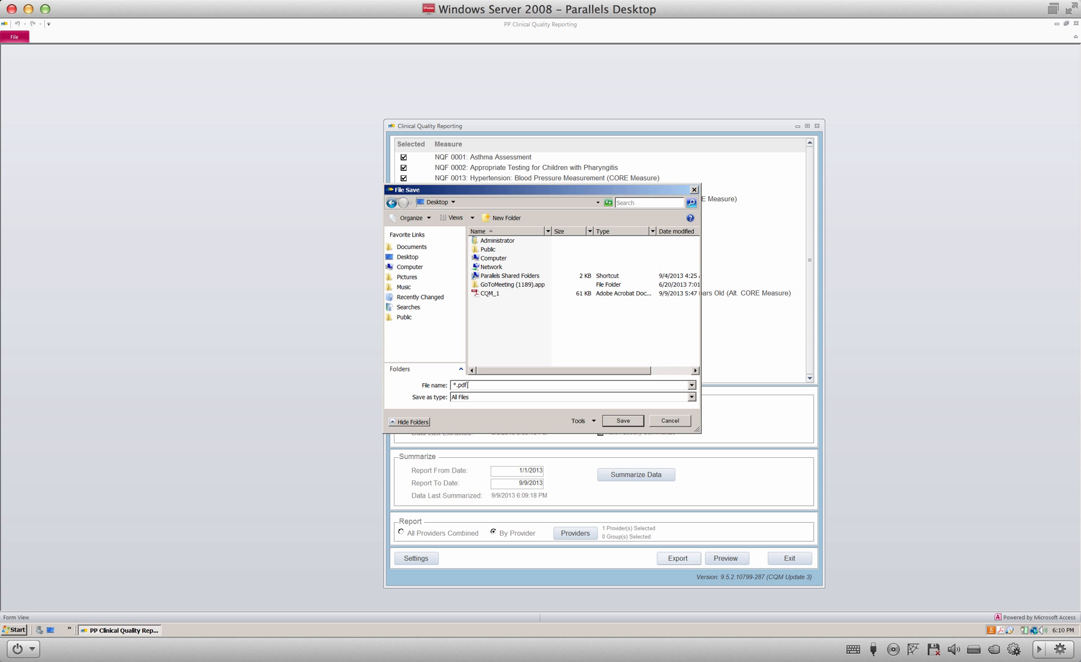
Step: Name the PDF export CQM_2 and save it to the Desktop
double_click(476, 387)
type("C")
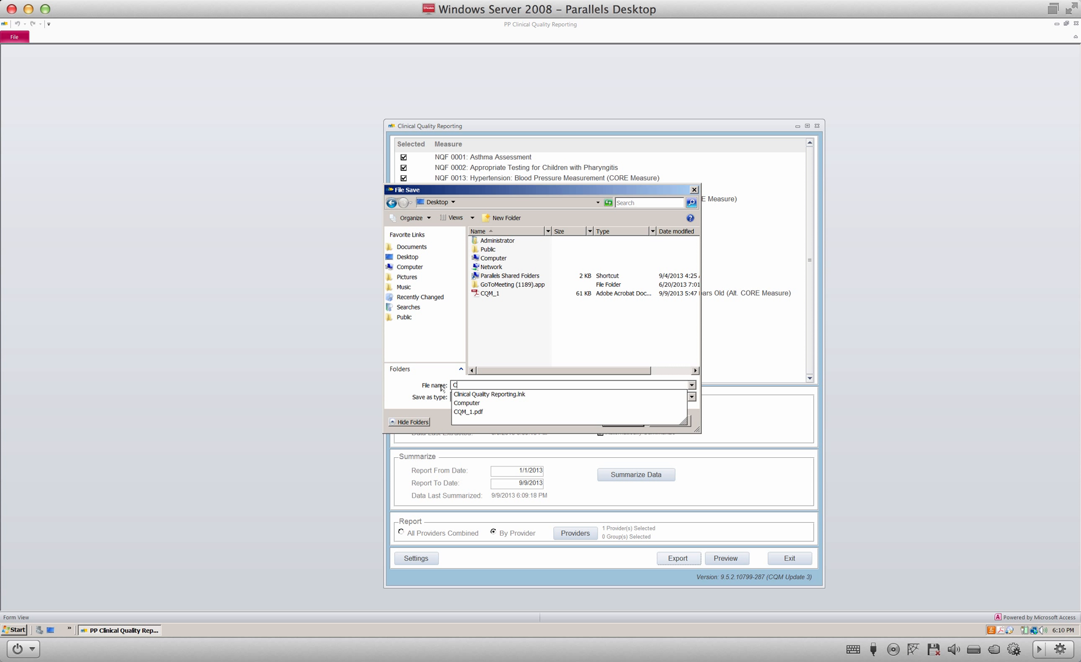
type("Q")
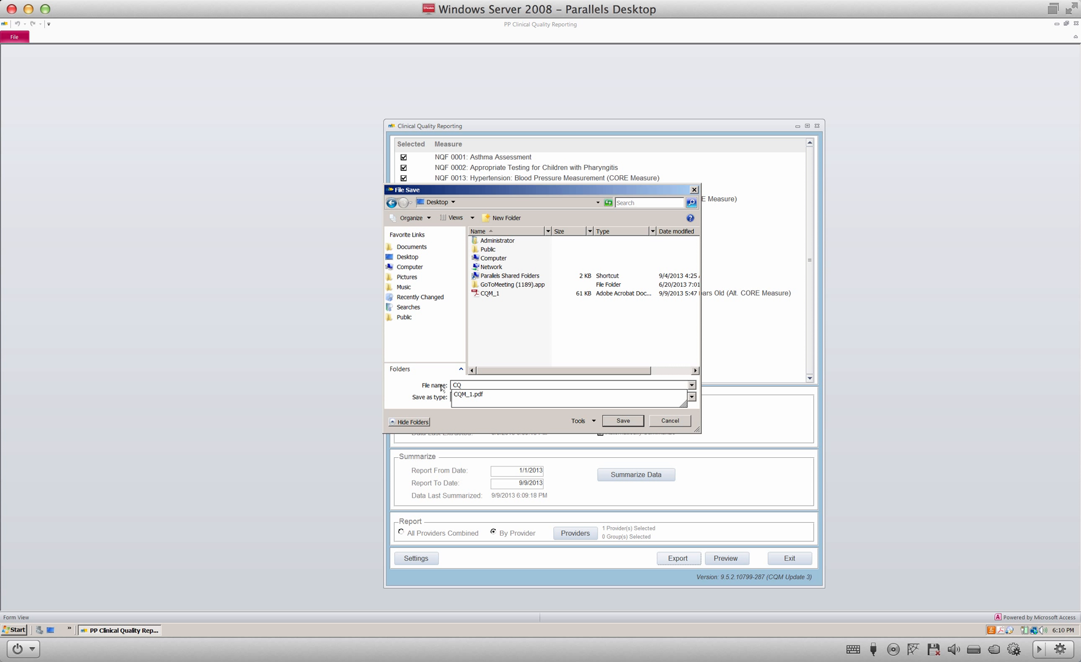
type("M")
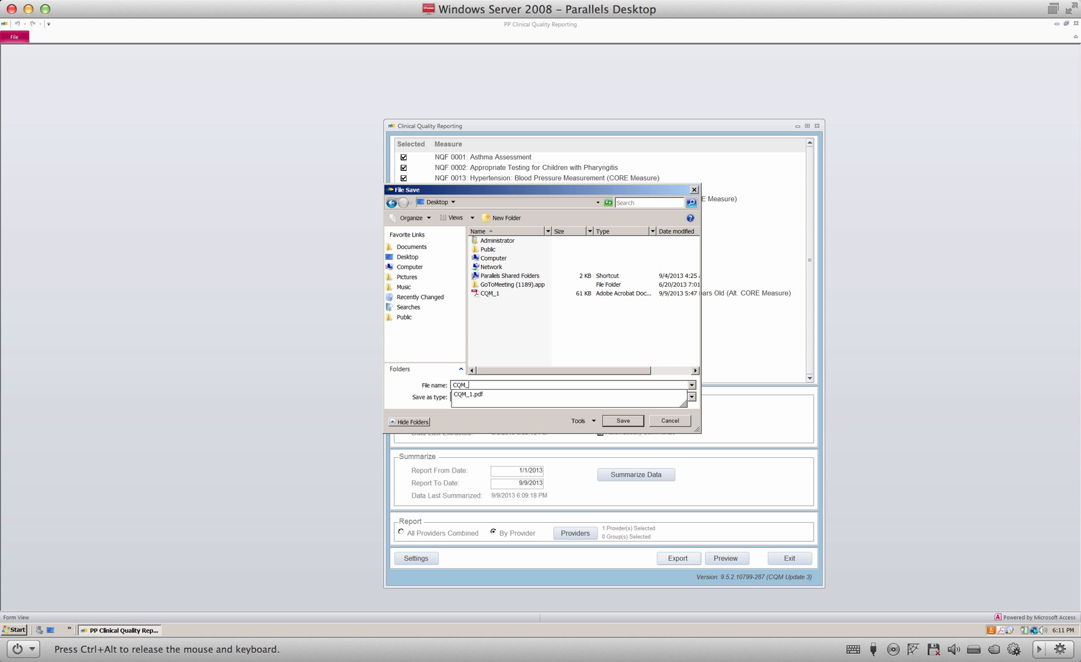
type("_2")
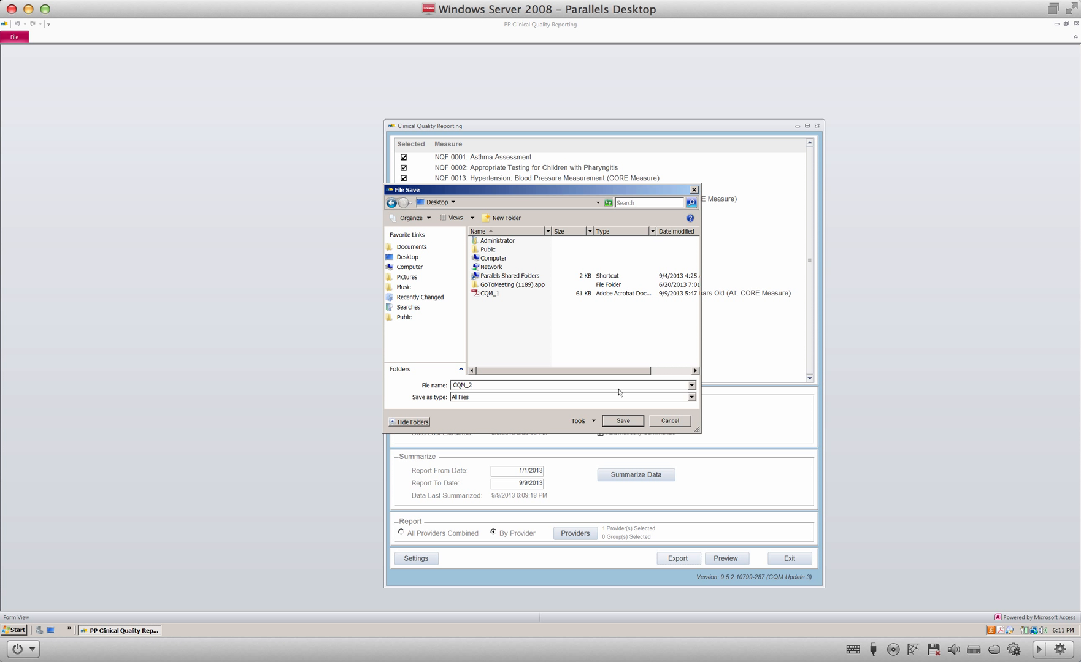
left_click(620, 422)
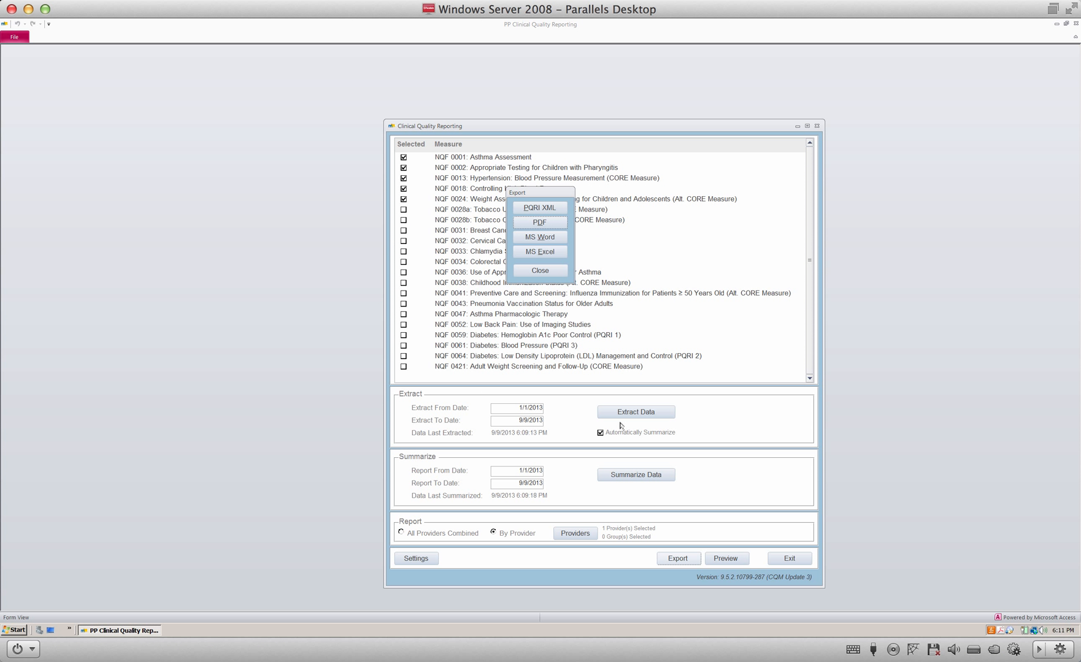
Step: Close the Export choices and exit Clinical Quality Reporting
left_click(541, 271)
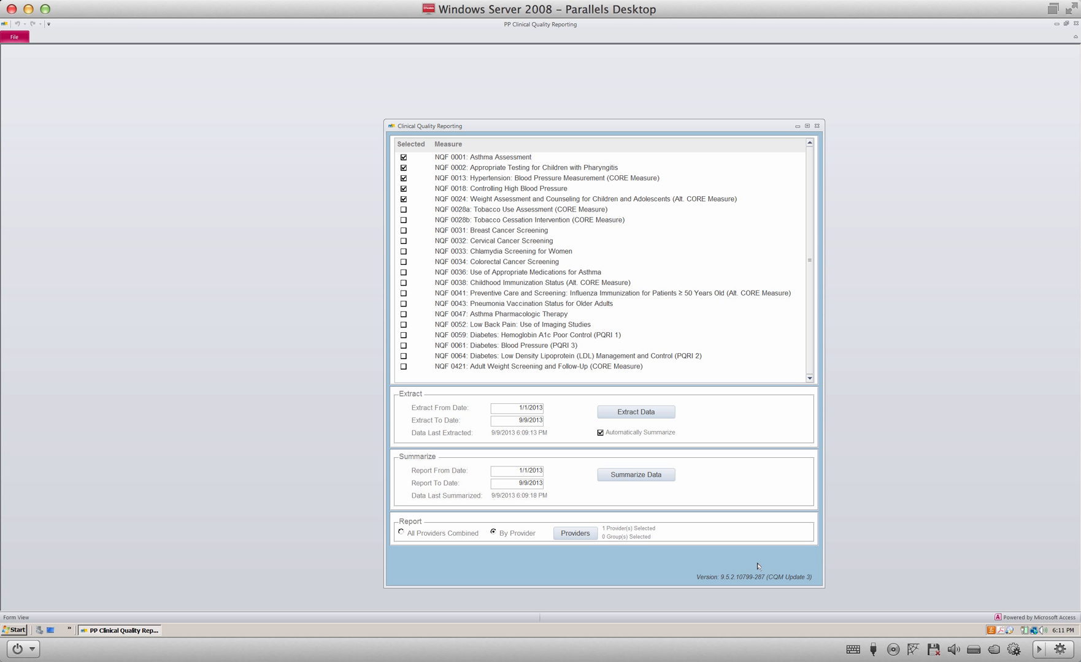
left_click(778, 563)
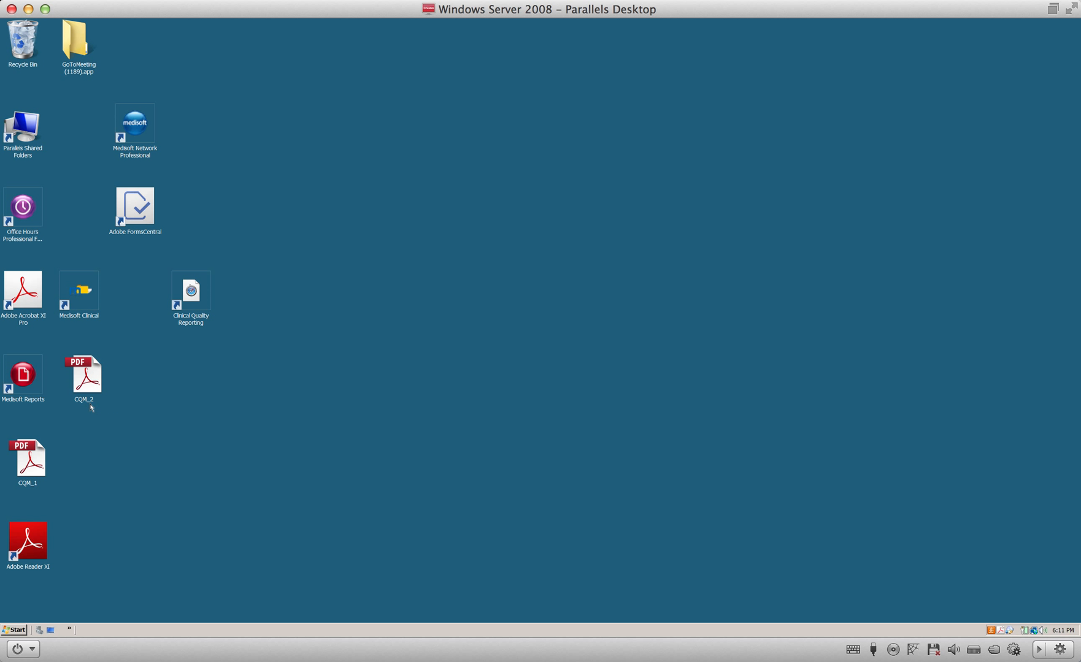
Step: Open CQM_2.pdf from the desktop and scroll to the NQF 0001, 0002 and 0013 results
double_click(87, 387)
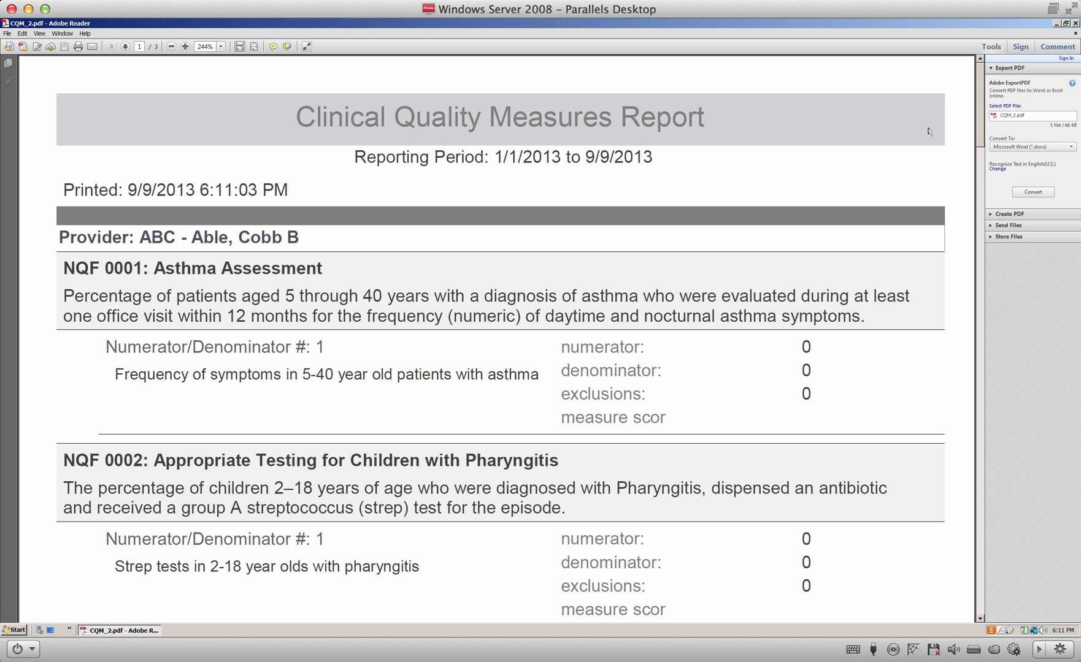
scroll(979, 119, "down", 3)
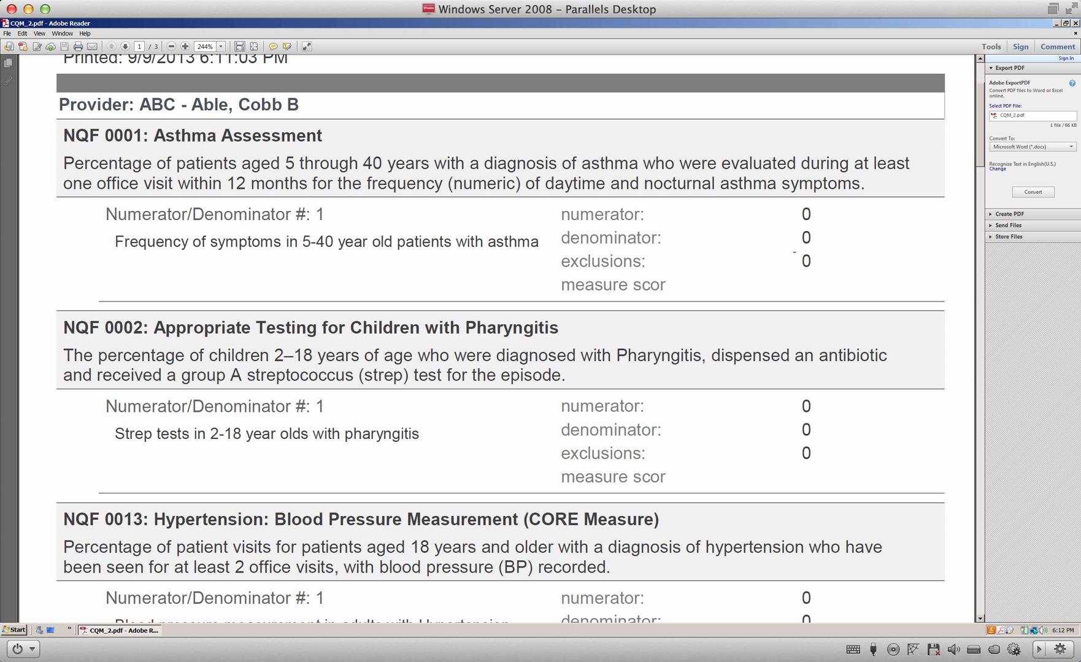
left_click(563, 1)
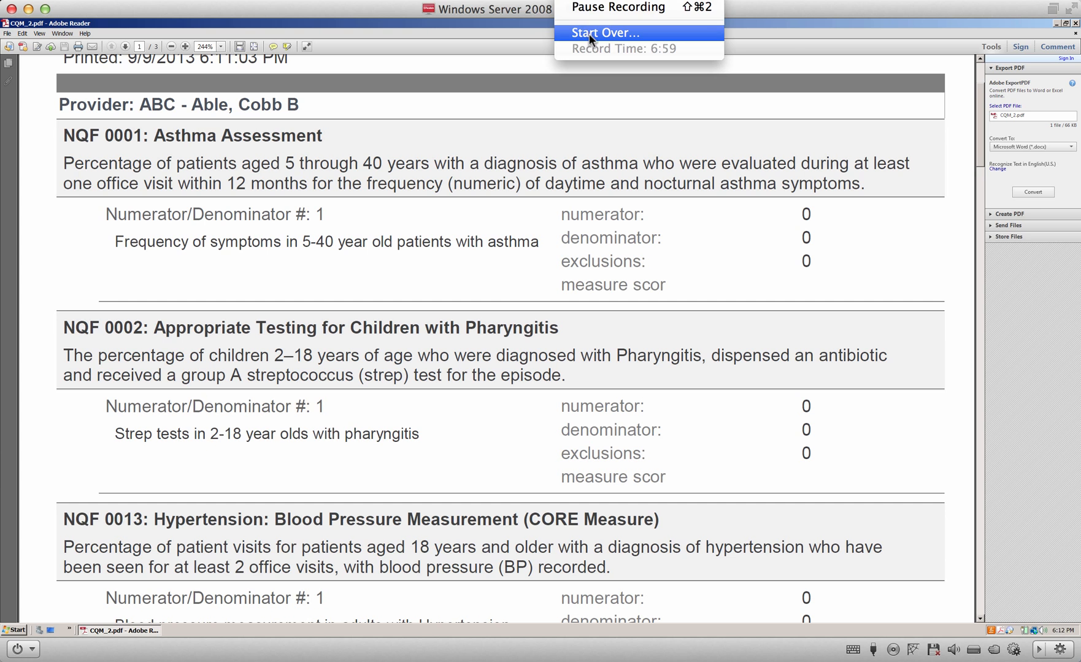